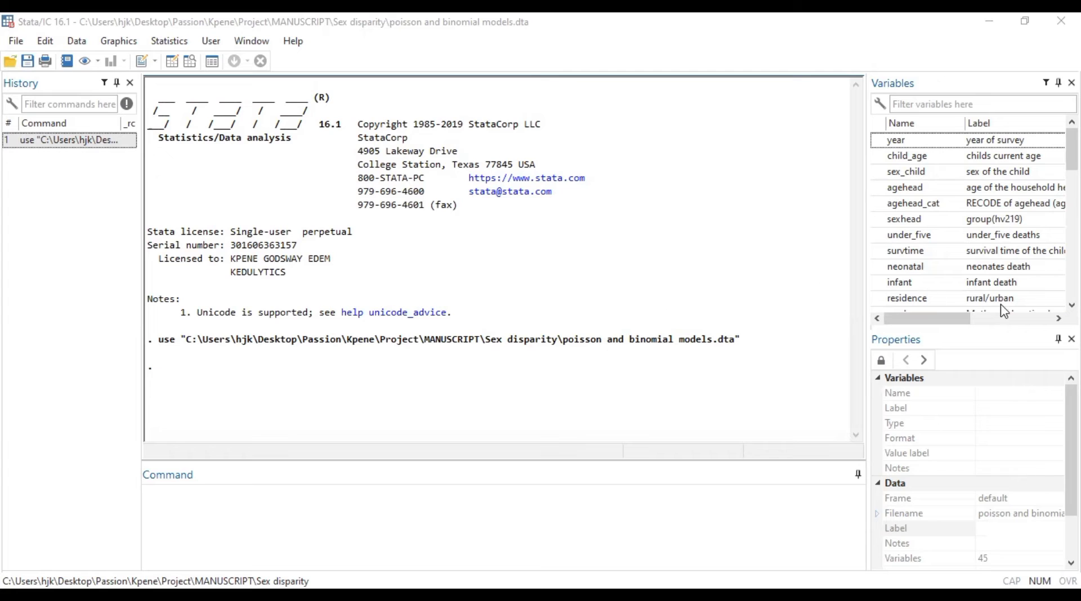
# Start an nbreg command with anc as the outcome variable
pyautogui.scroll(-2, 957, 298)
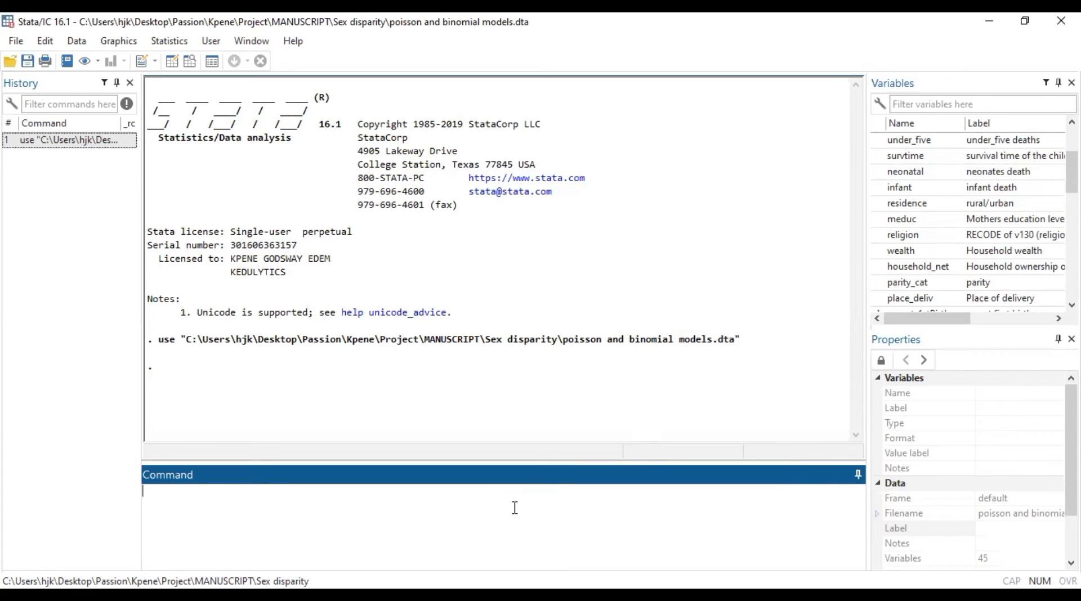
pyautogui.write('nbreg')
pyautogui.scroll(-2, 1024, 236)
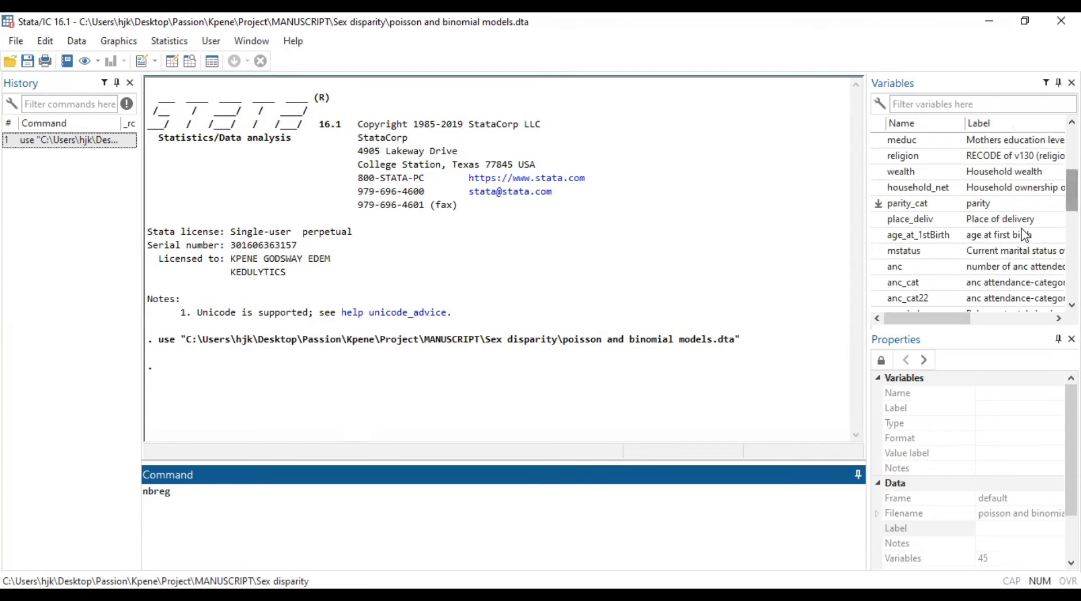
pyautogui.doubleClick(881, 268)
pyautogui.click(309, 495)
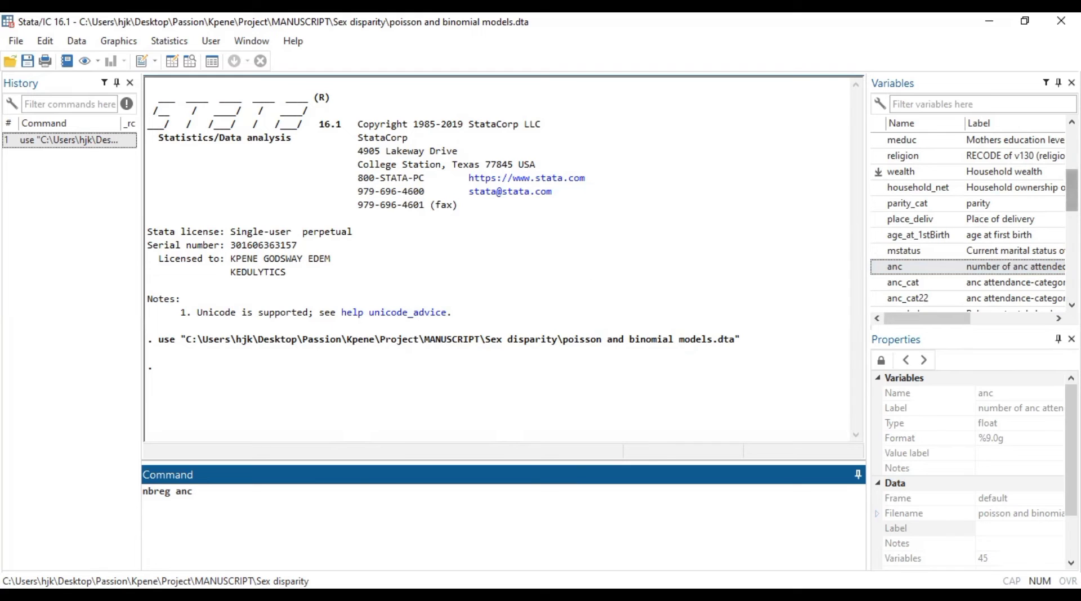
# Add predictors parity_cat, mstatus, place_deliv, wealth, religion, meduc and residence to the nbreg command
pyautogui.scroll(1, 923, 171)
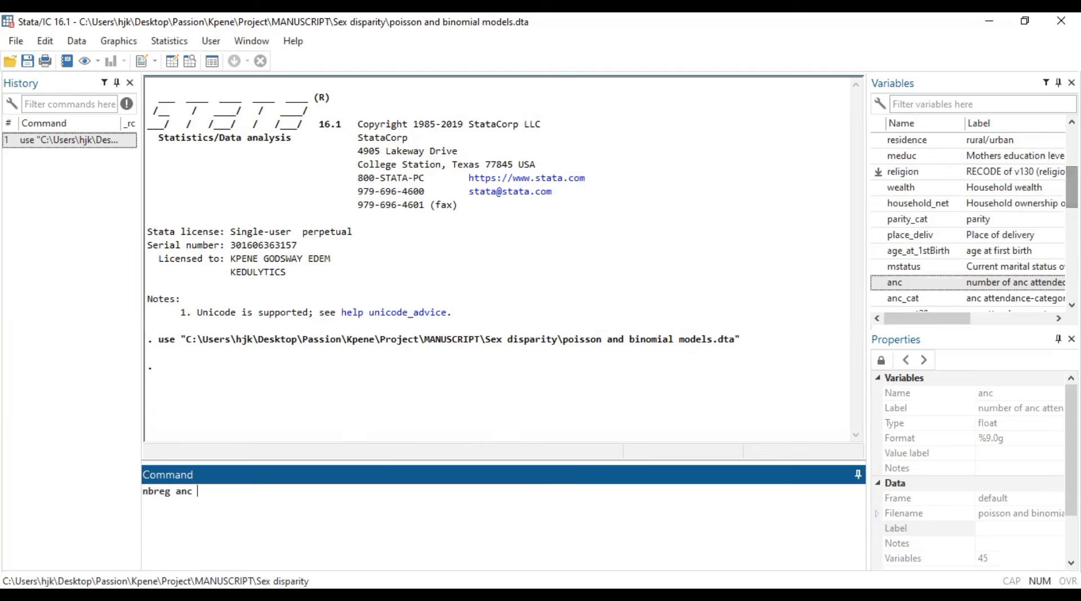
pyautogui.click(879, 220)
pyautogui.click(879, 267)
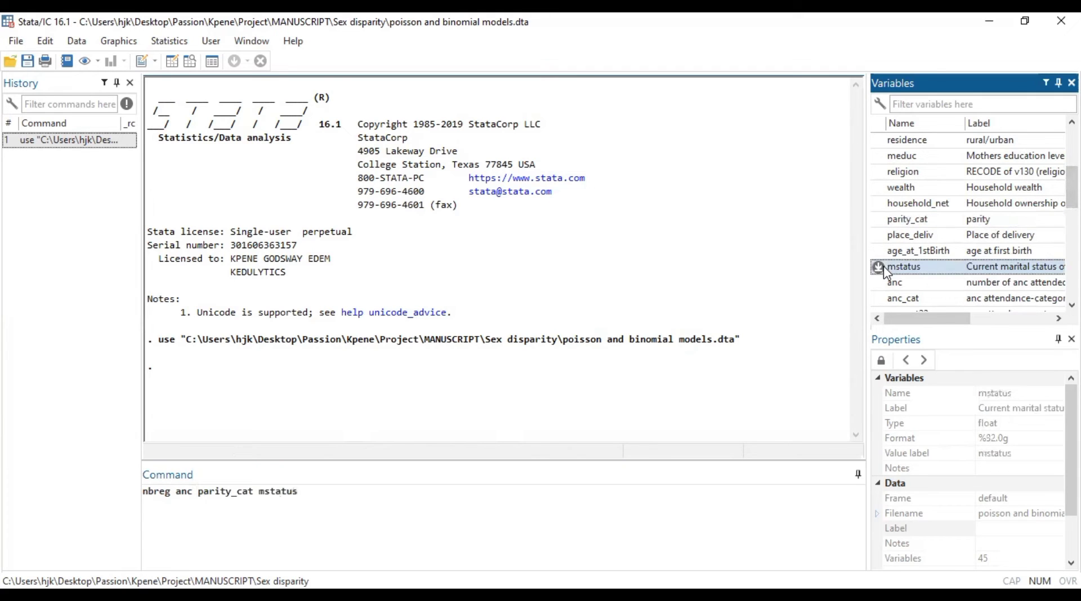
pyautogui.click(878, 235)
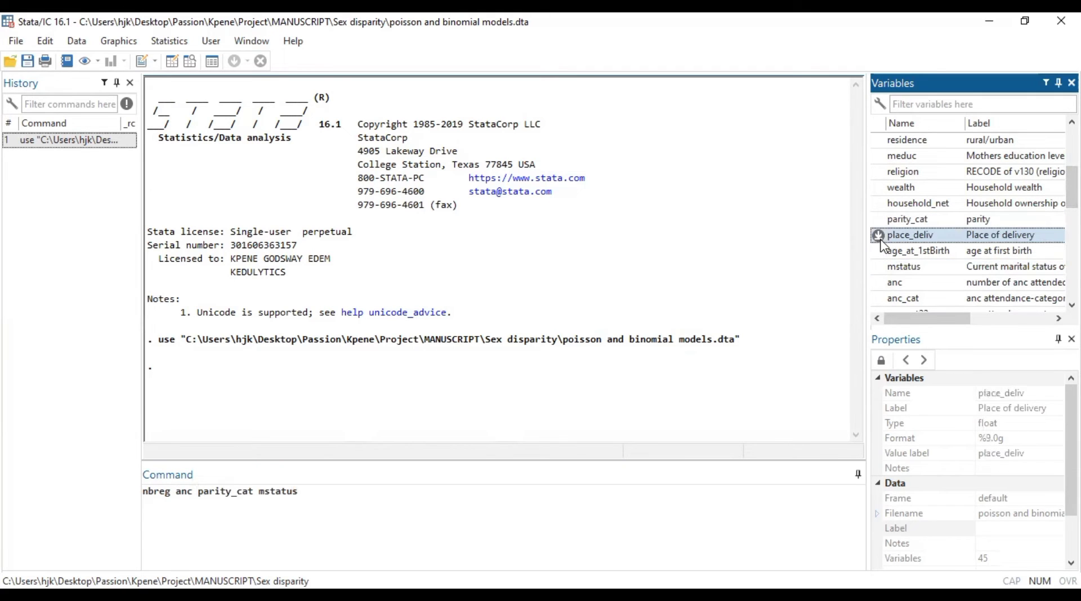
pyautogui.click(878, 188)
pyautogui.click(878, 172)
pyautogui.click(879, 156)
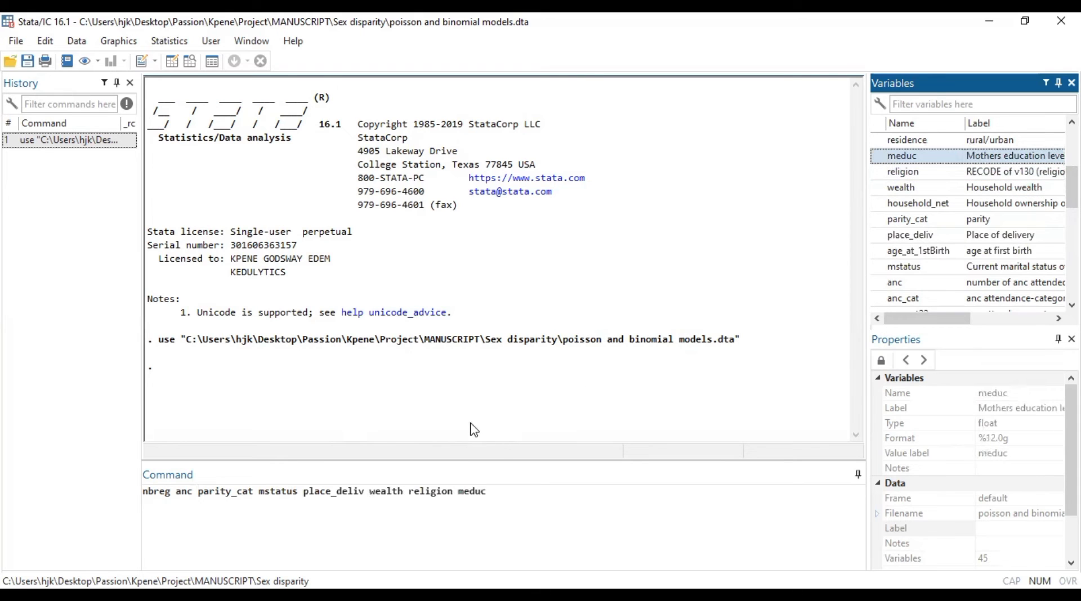
pyautogui.click(878, 140)
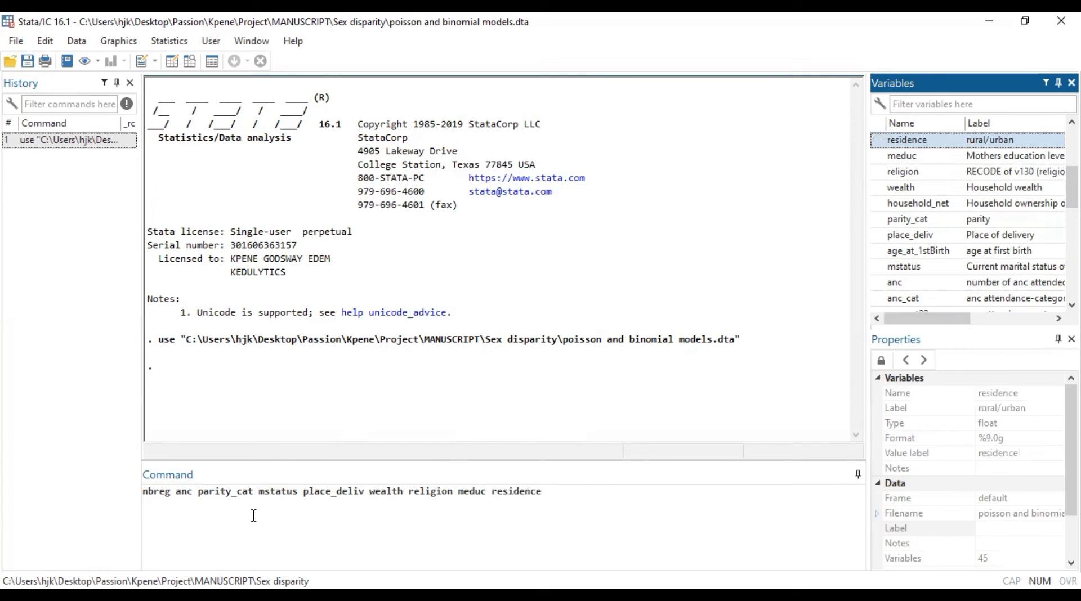
pyautogui.click(200, 494)
# Add the i. factor prefix to parity_cat, mstatus, place_deliv and wealth
pyautogui.write('i.')
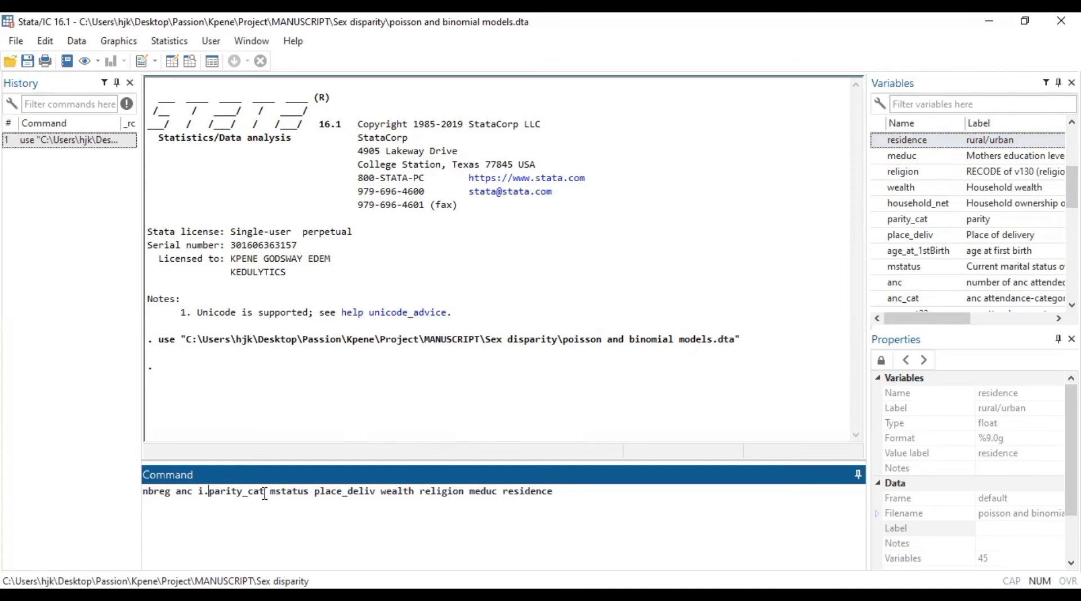
pyautogui.click(273, 492)
pyautogui.write('i.')
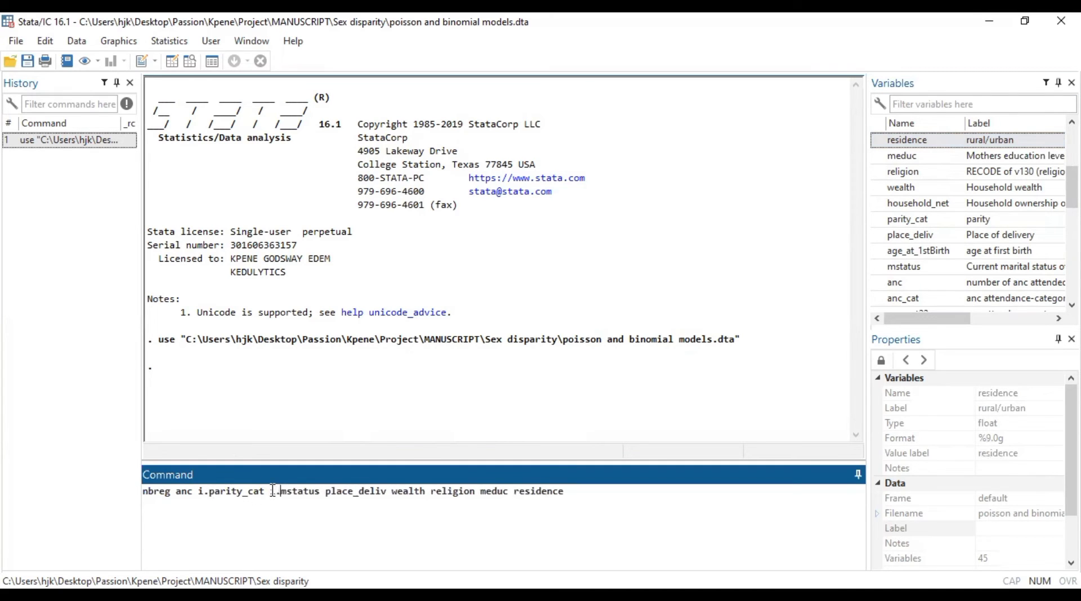
pyautogui.click(327, 491)
pyautogui.write('i.')
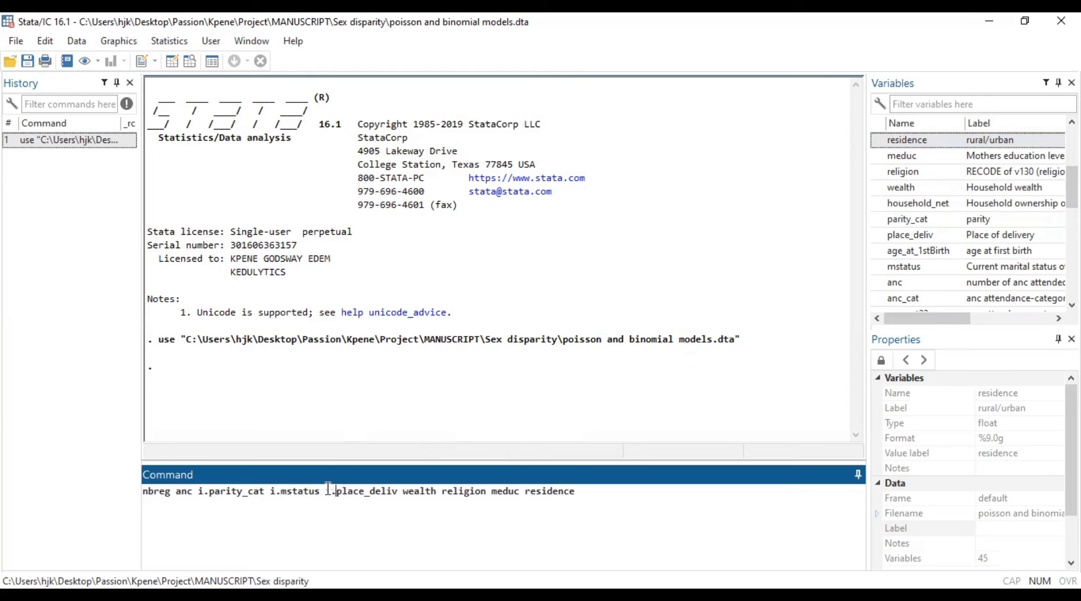
pyautogui.click(404, 492)
pyautogui.write('i.')
# Prefix religion, meduc and residence with i. and append , vce(robust) to the command
pyautogui.click(454, 492)
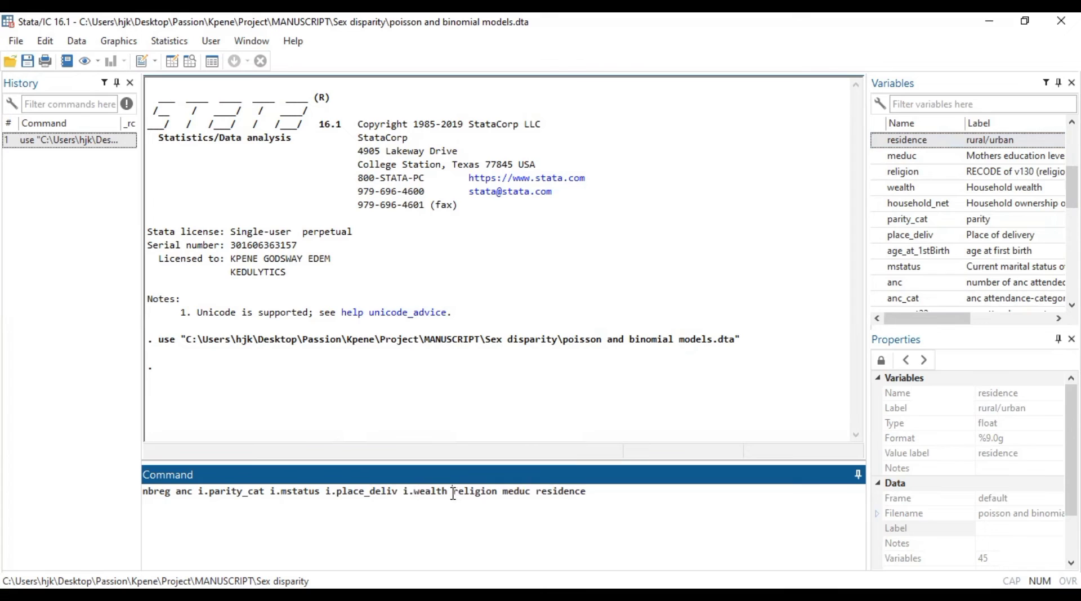
pyautogui.write('i.')
pyautogui.click(514, 492)
pyautogui.write('i.')
pyautogui.click(561, 492)
pyautogui.write('i.')
pyautogui.click(627, 491)
pyautogui.write(',')
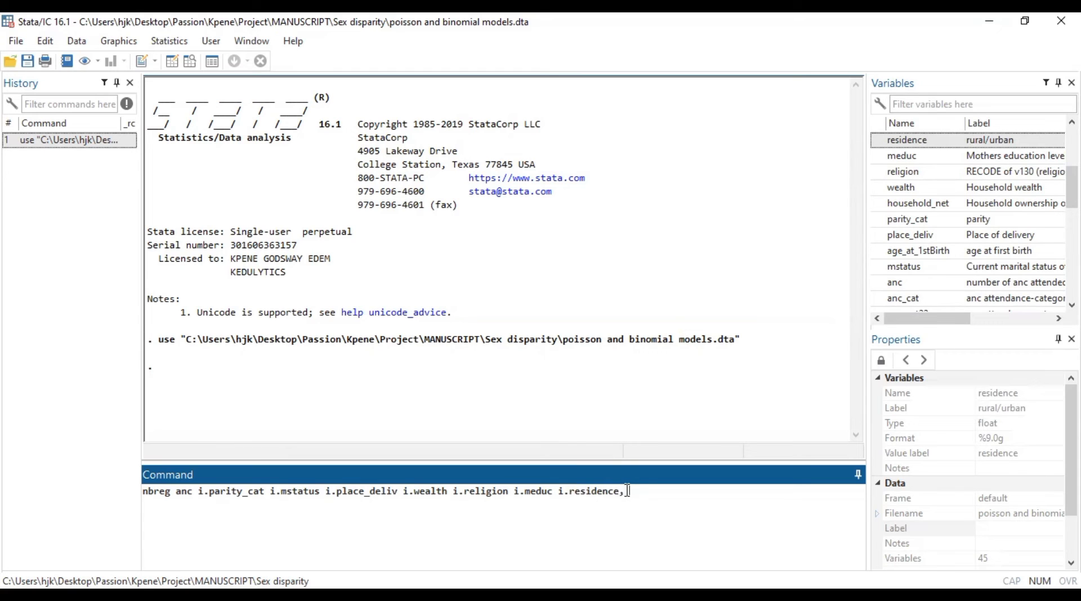
pyautogui.write(' vce(robust) i')
# Run the robust nbreg and review the output: 6,098 observations, Wald chi2(14) 1283.06, alpha .1724
pyautogui.press('BackSpace')
pyautogui.press('Return')
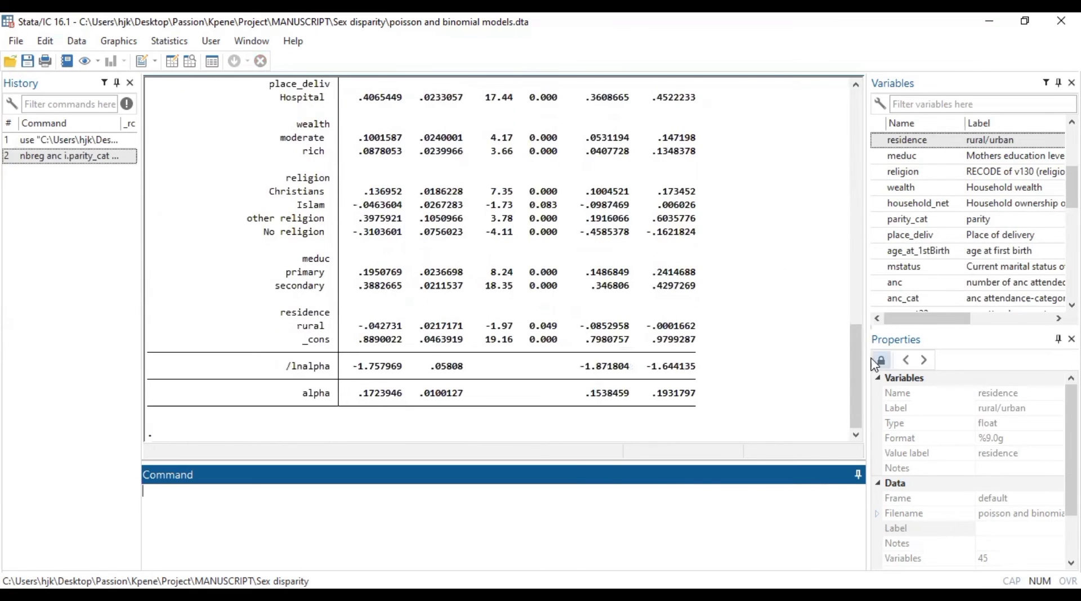
pyautogui.moveTo(854, 362); pyautogui.dragTo(848, 264)
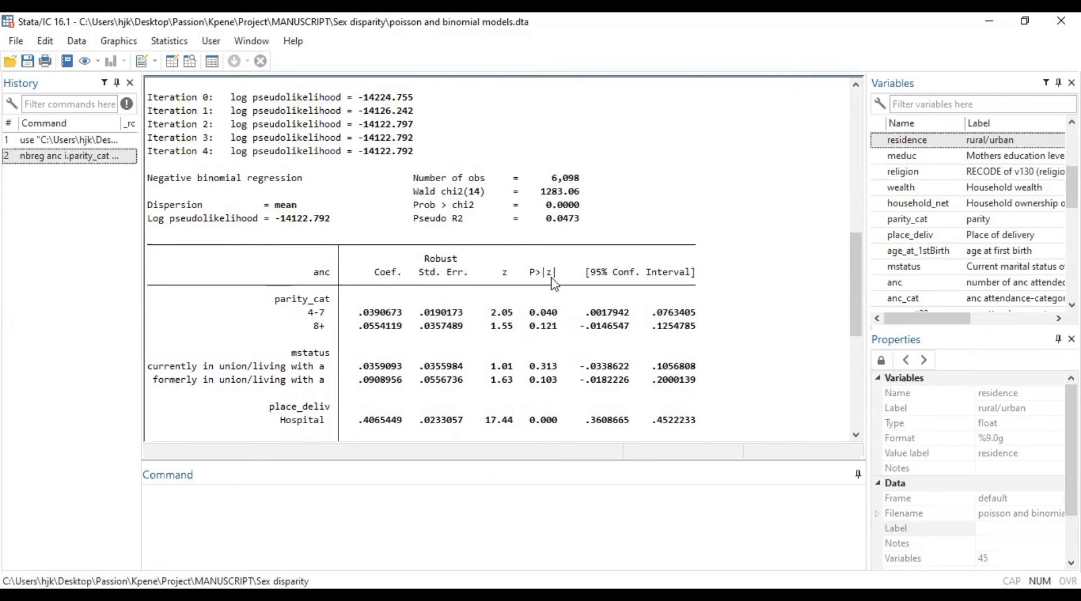
pyautogui.moveTo(861, 272); pyautogui.dragTo(856, 363)
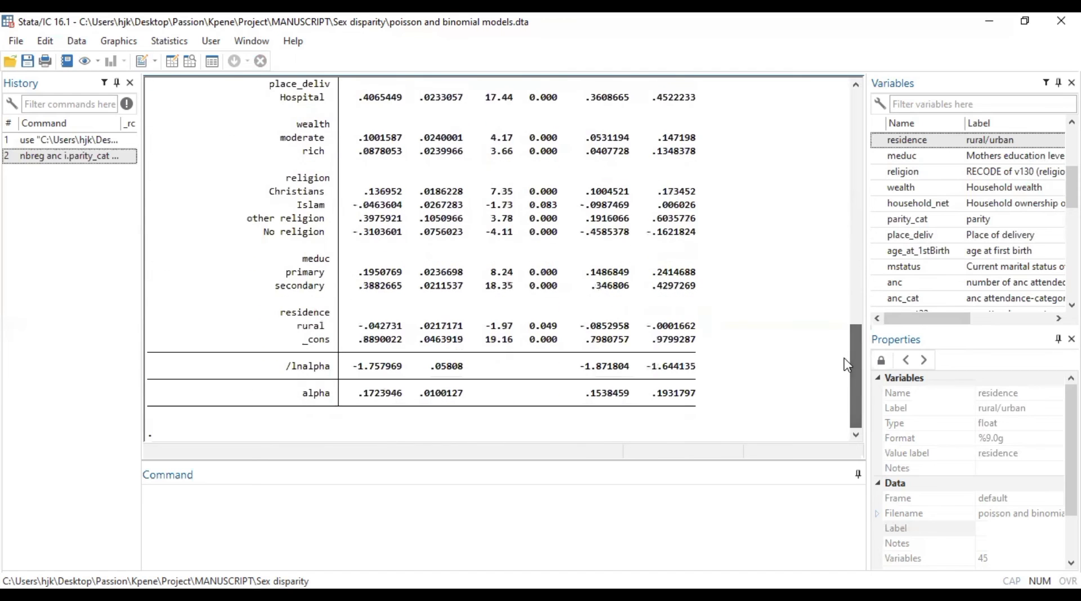
# Recall the robust nbreg command and append the irr and level(85) options
pyautogui.click(119, 156)
pyautogui.click(744, 485)
pyautogui.write('inr')
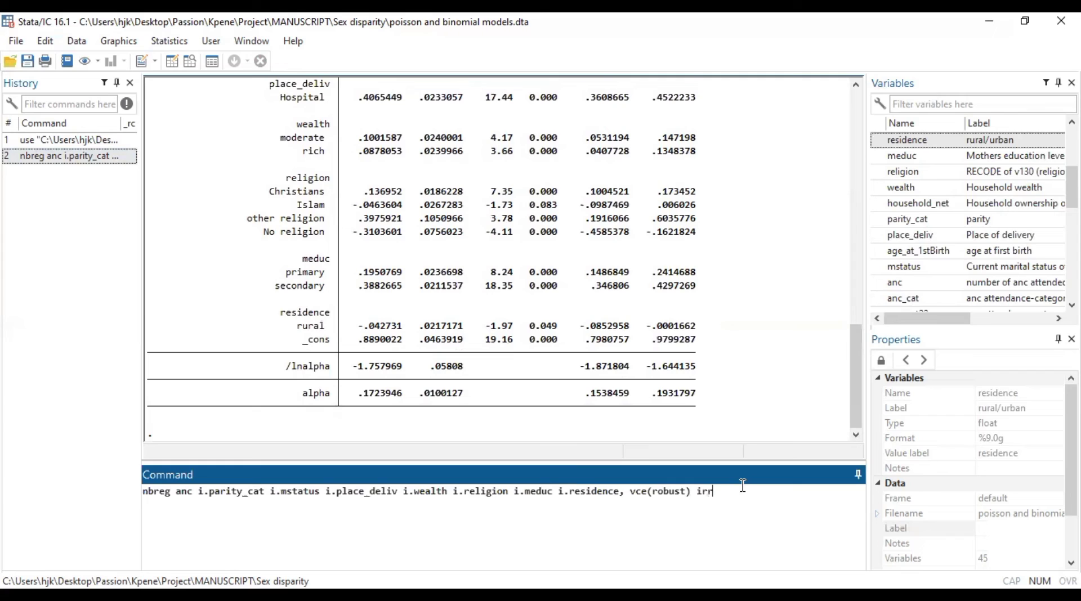
pyautogui.write(' level(85)')
pyautogui.moveTo(719, 488); pyautogui.dragTo(782, 491)
pyautogui.click(782, 490)
# Run the nbreg with irr level(85) and review the incidence-rate ratios with 85% intervals
pyautogui.press('Return')
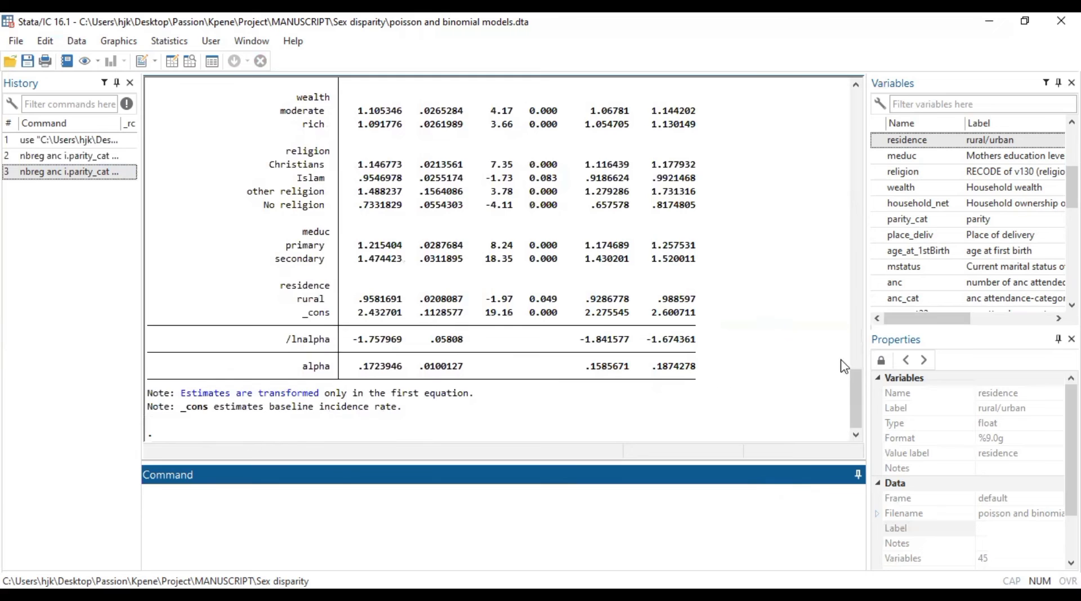
pyautogui.moveTo(859, 394); pyautogui.dragTo(859, 356)
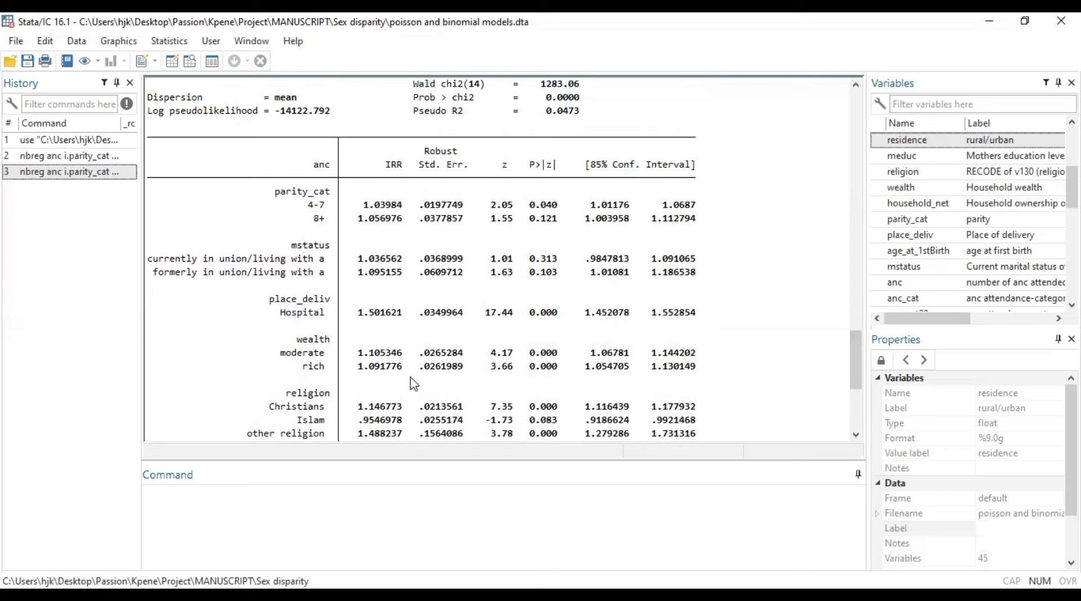
pyautogui.scroll(-3, 858, 368)
pyautogui.moveTo(861, 370); pyautogui.dragTo(844, 145)
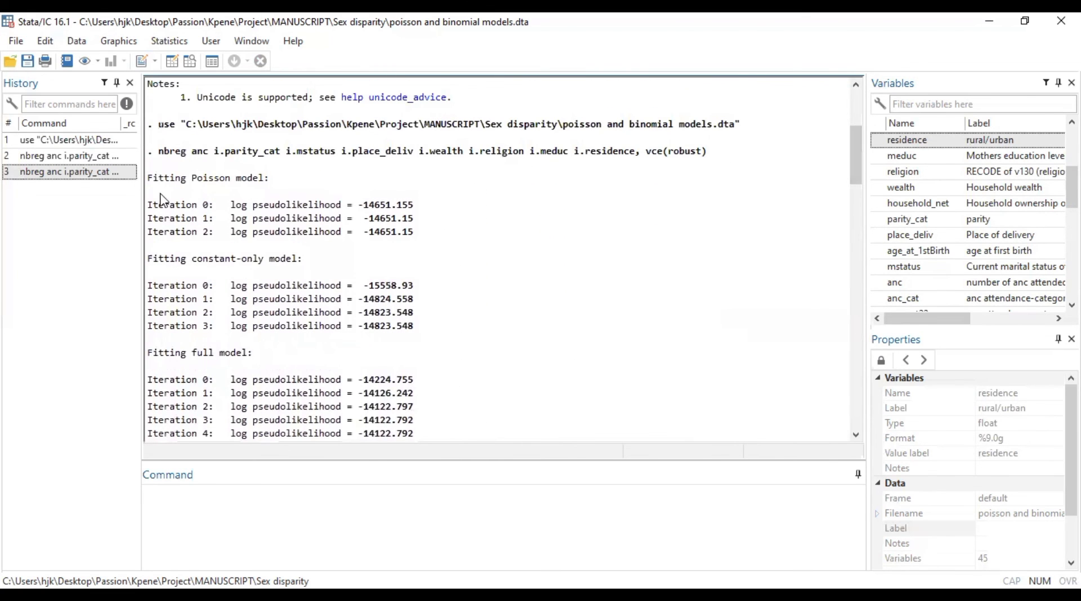
# Recall the nbreg irr level(85) command from History into the command line
pyautogui.click(100, 172)
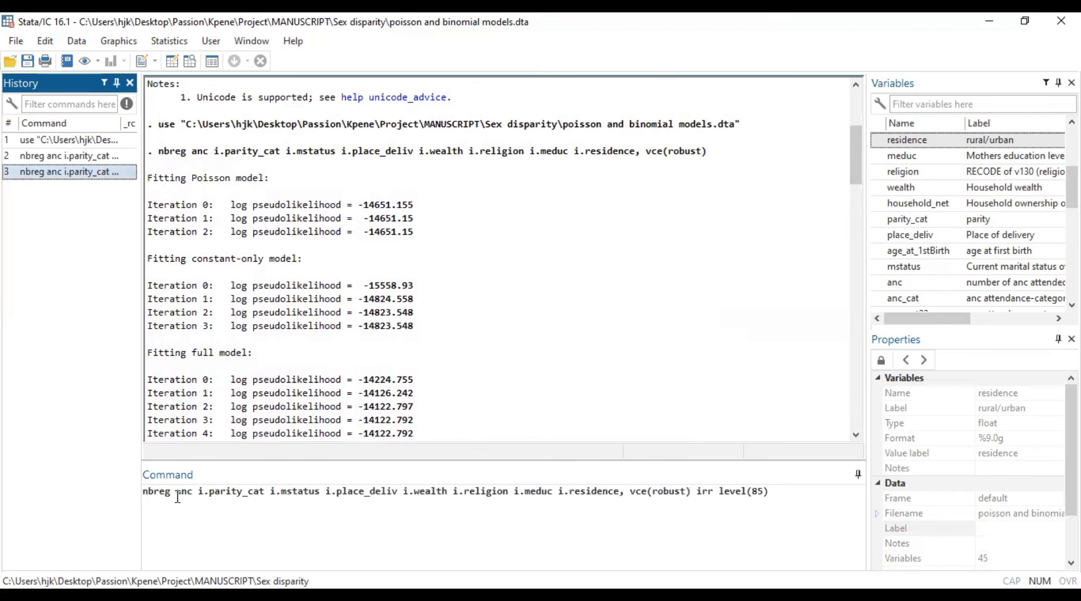